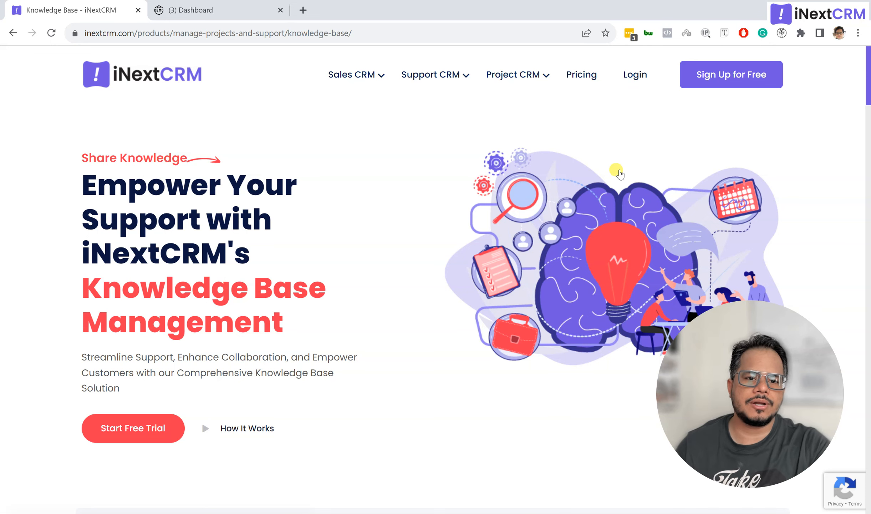
- In the demo CRM's knowledge base, create a new article group named Client Area Guides
click(196, 12)
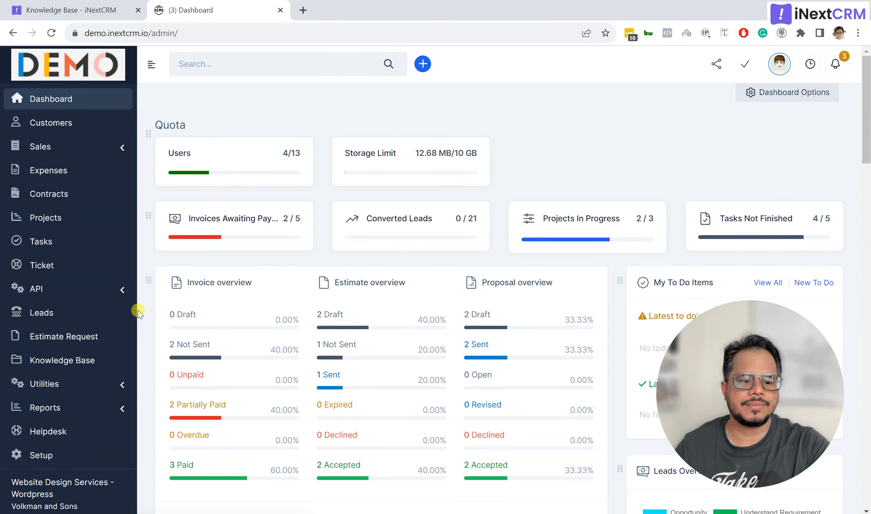
click(86, 364)
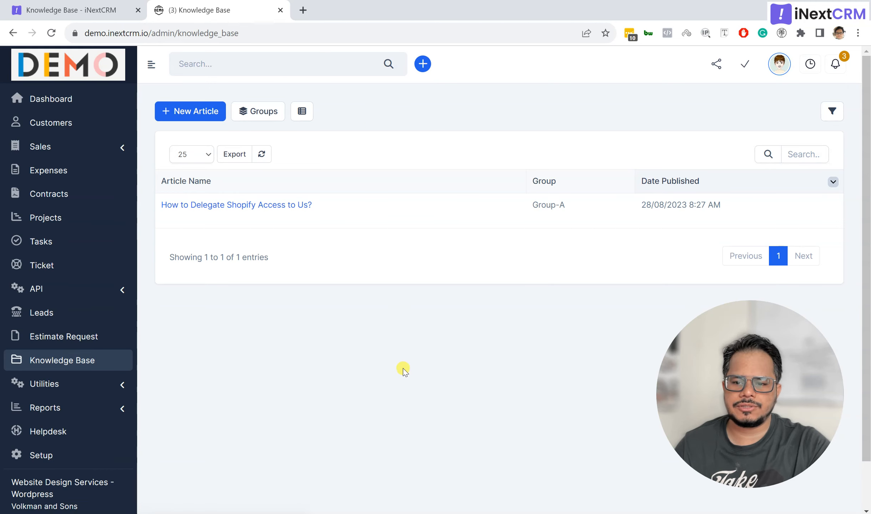
click(261, 115)
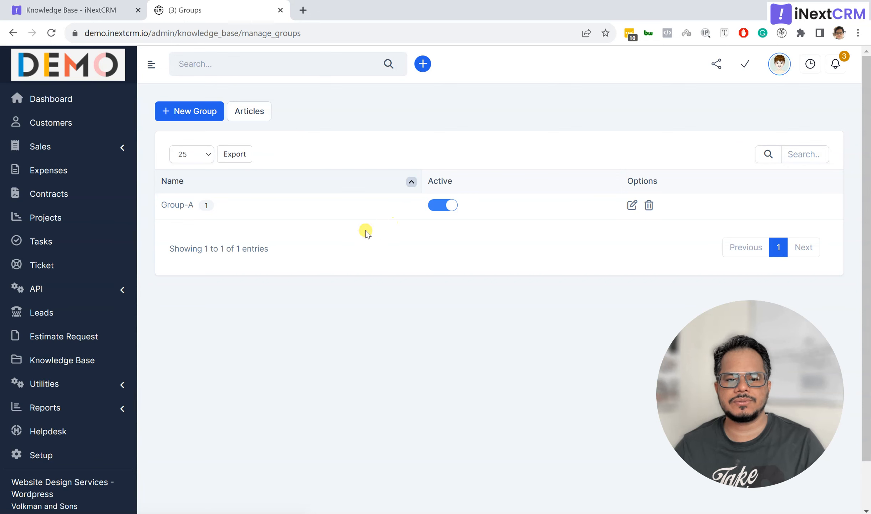
click(207, 112)
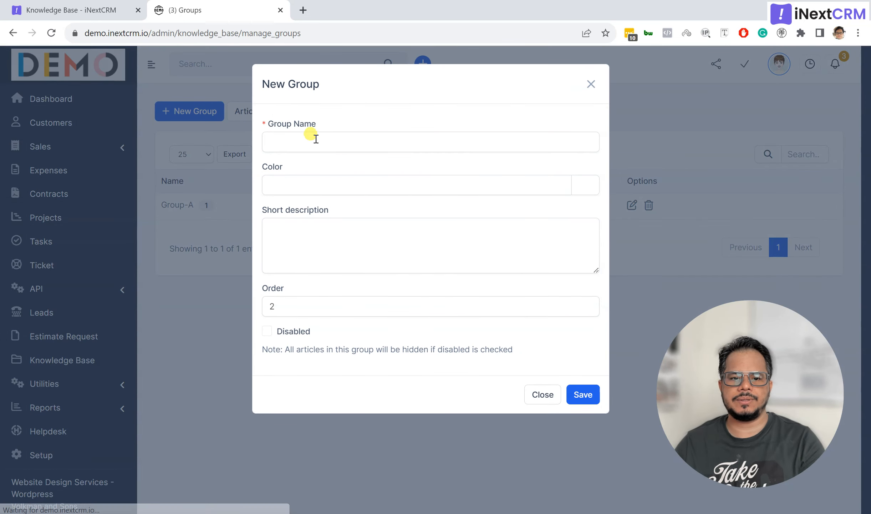
click(315, 139)
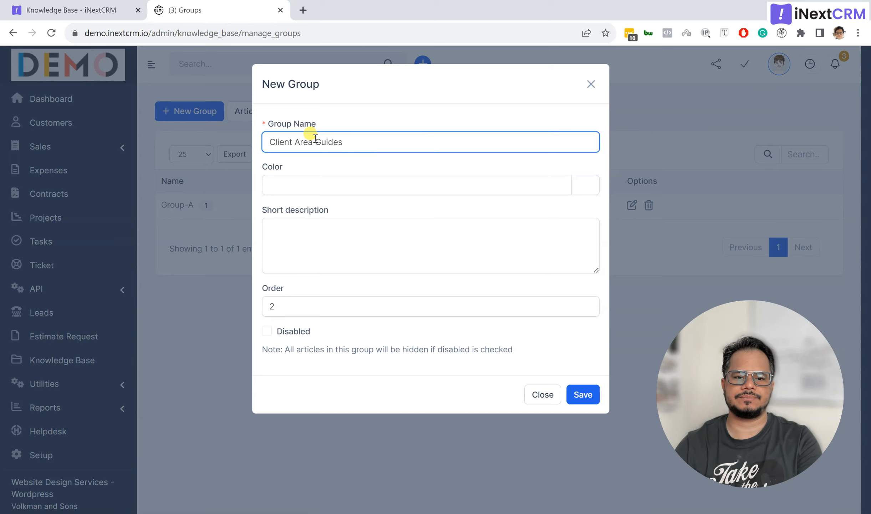
click(591, 402)
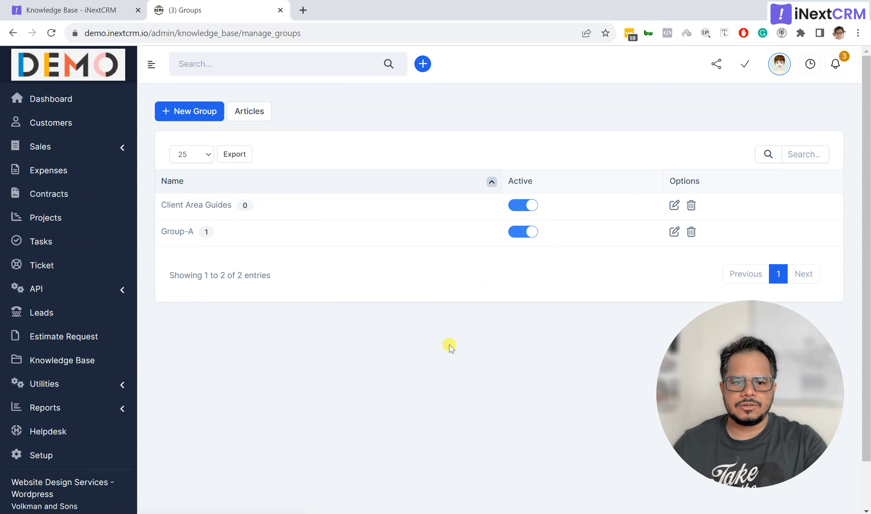
- Open the article "How to Delegate Shopify Access to Us?" for editing and assign it to the Client Area Guides group
click(239, 115)
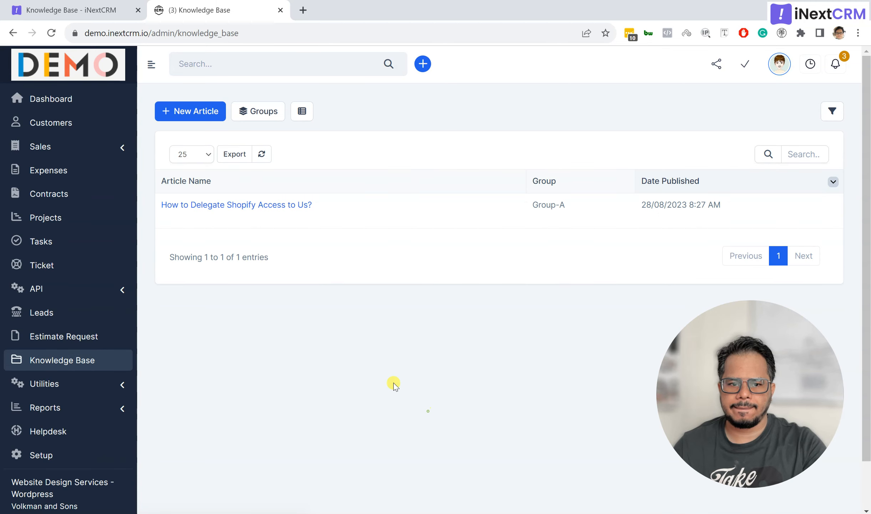
mouse_move(488, 213)
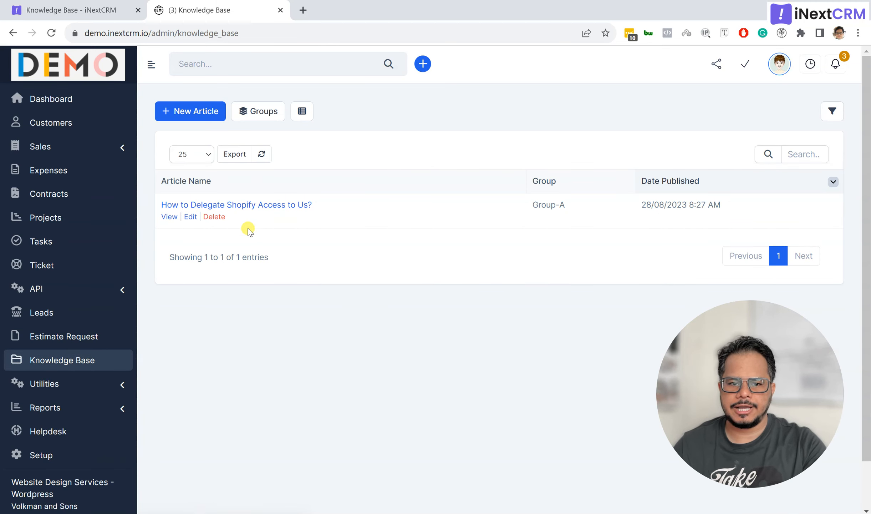
click(190, 217)
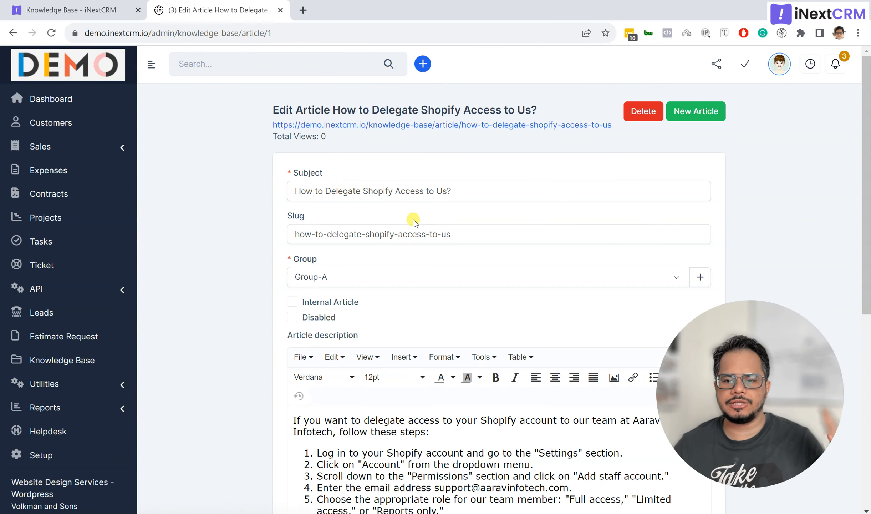
drag(463, 235, 258, 233)
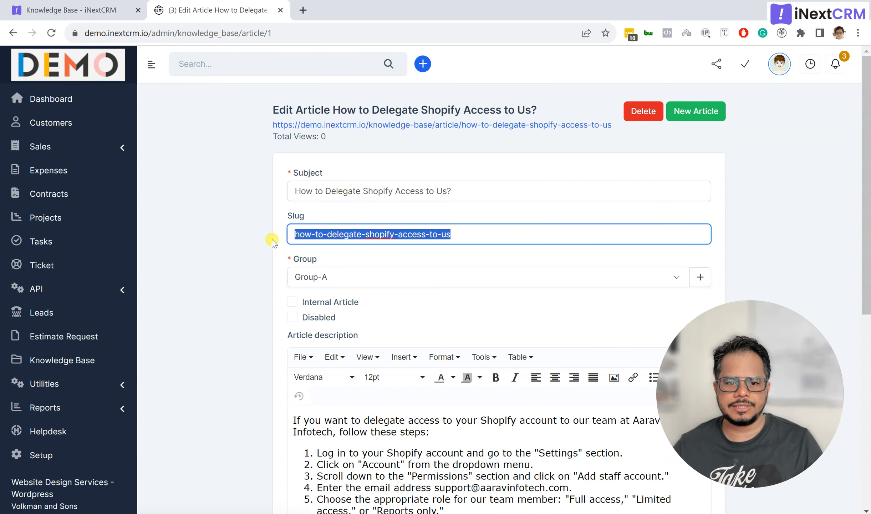
click(339, 277)
click(333, 375)
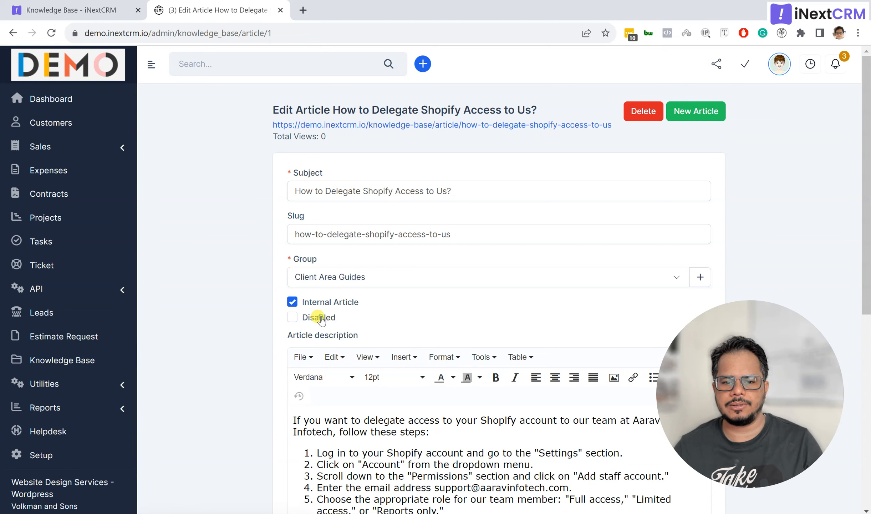
- Turn off the Internal Article option for the Shopify access article and save it
click(322, 302)
scroll(494, 321, down, 5)
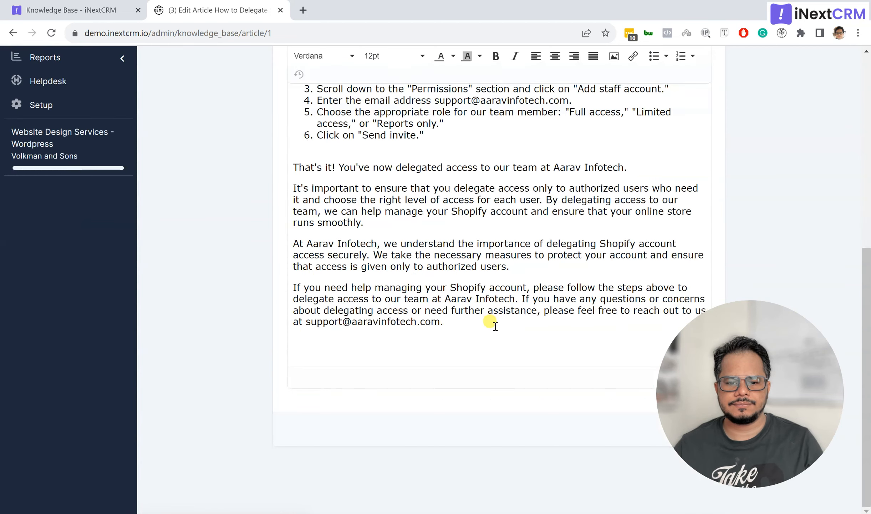
scroll(507, 324, up, 3)
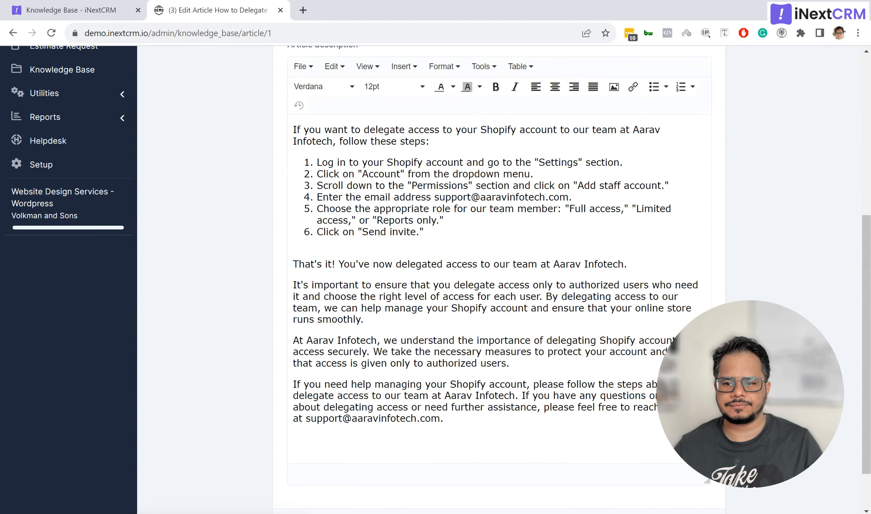
mouse_move(866, 235)
mouse_down()
mouse_move(865, 267)
mouse_move(865, 241)
mouse_up()
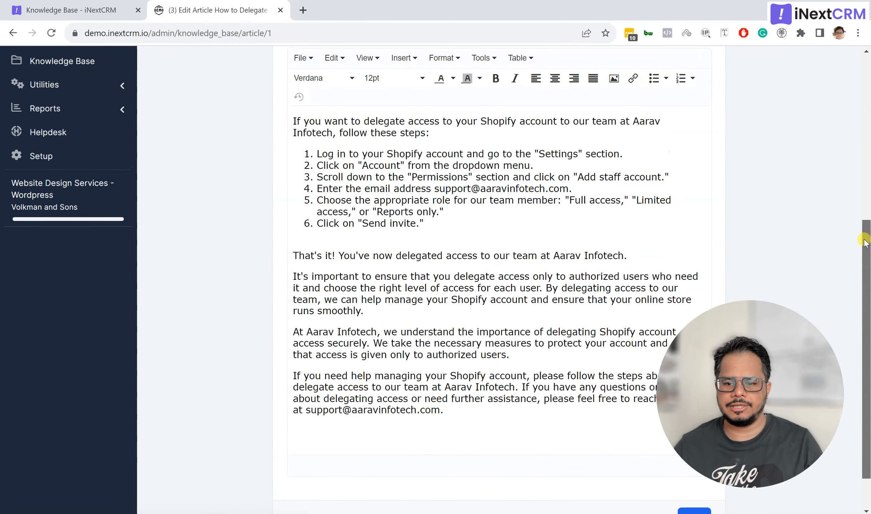
click(695, 510)
scroll(483, 335, up, 8)
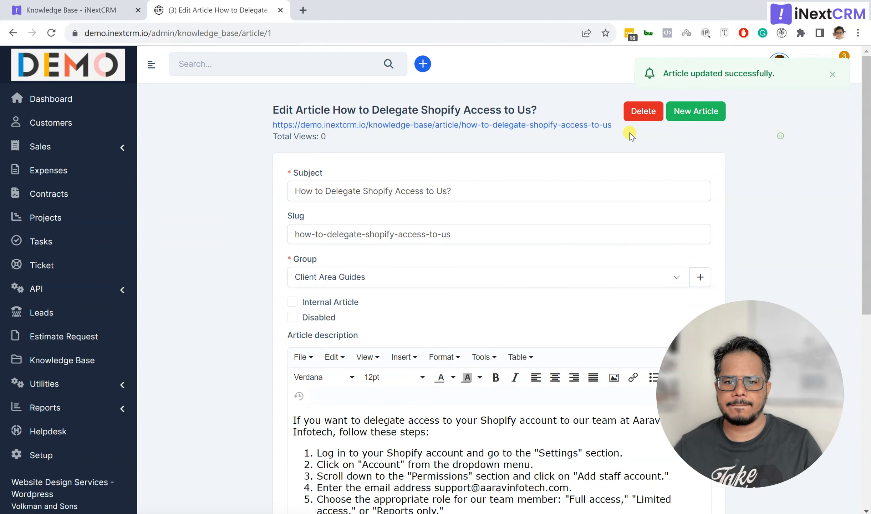
click(698, 117)
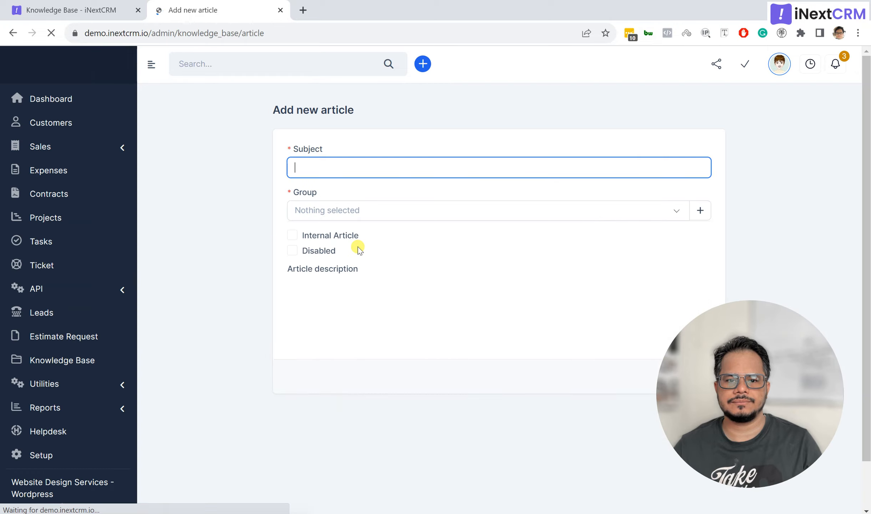
click(375, 366)
scroll(379, 363, down, 1)
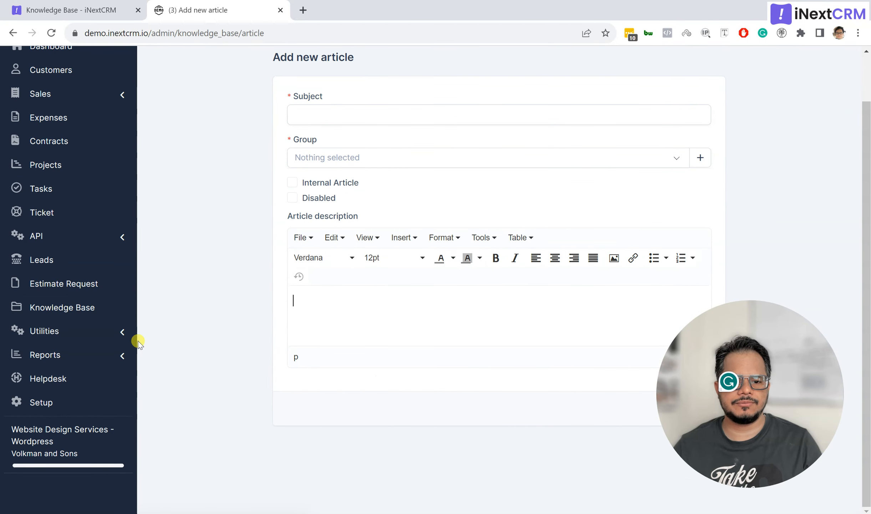
- View the published Shopify access article from the knowledge base list and rate it as useful
click(70, 306)
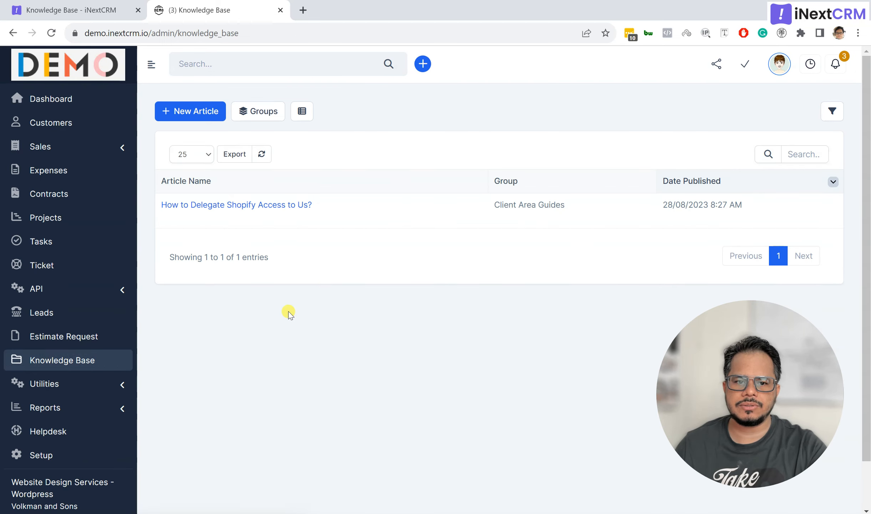
click(172, 217)
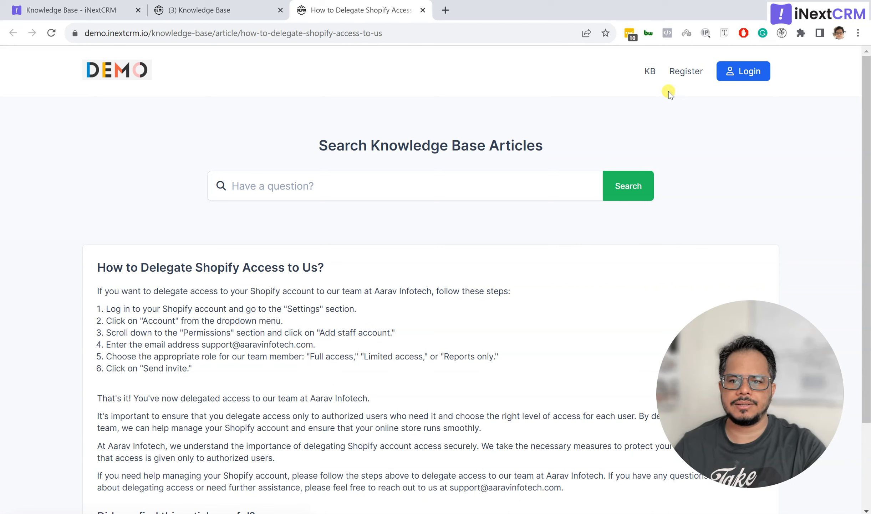
drag(549, 143, 286, 144)
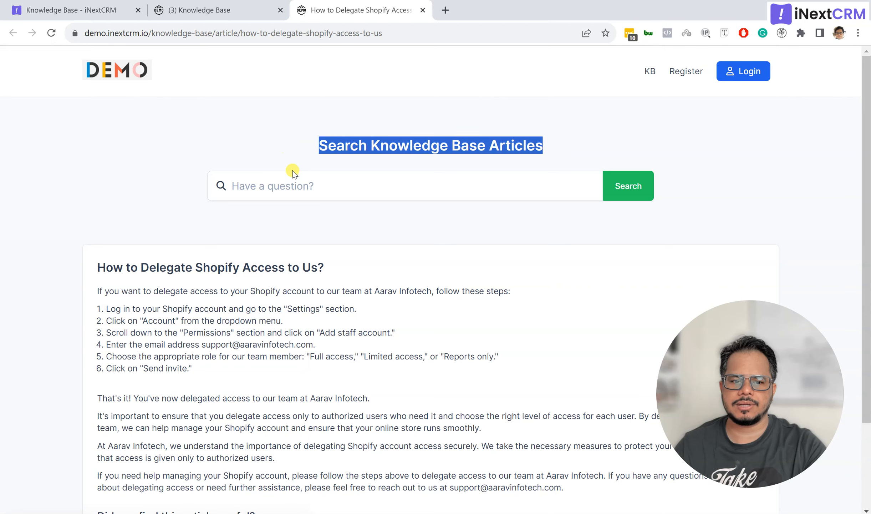
click(296, 182)
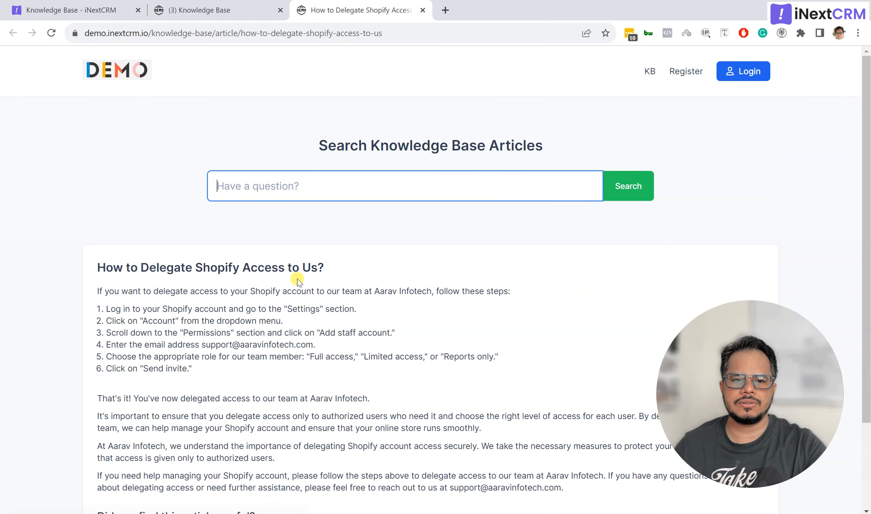
scroll(357, 304, down, 3)
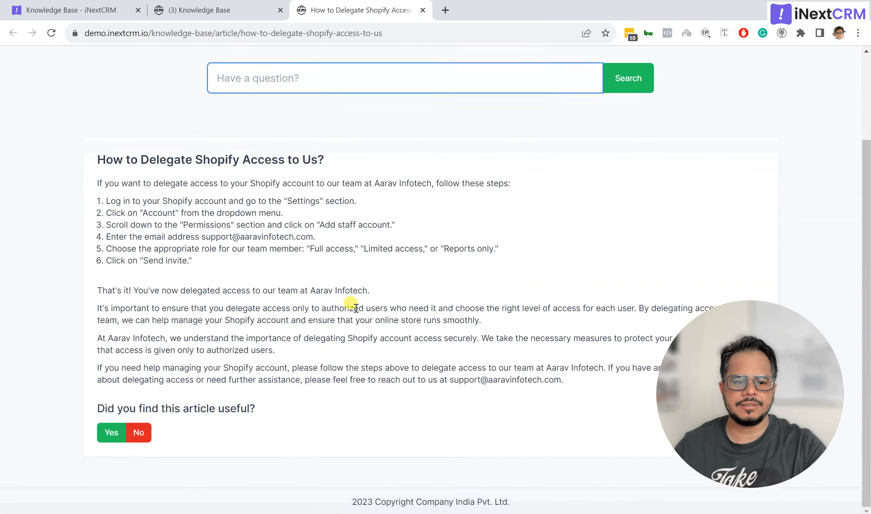
scroll(351, 271, up, 2)
scroll(286, 328, down, 2)
click(110, 433)
scroll(401, 348, up, 3)
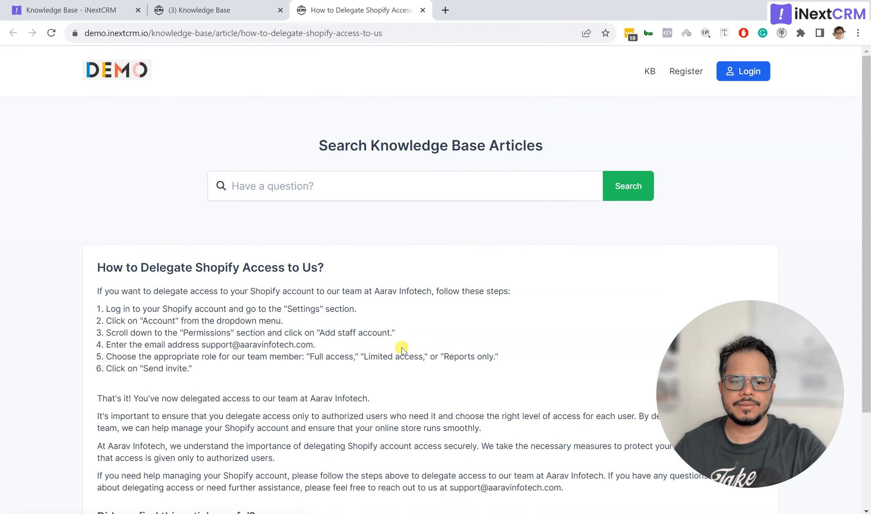
click(378, 179)
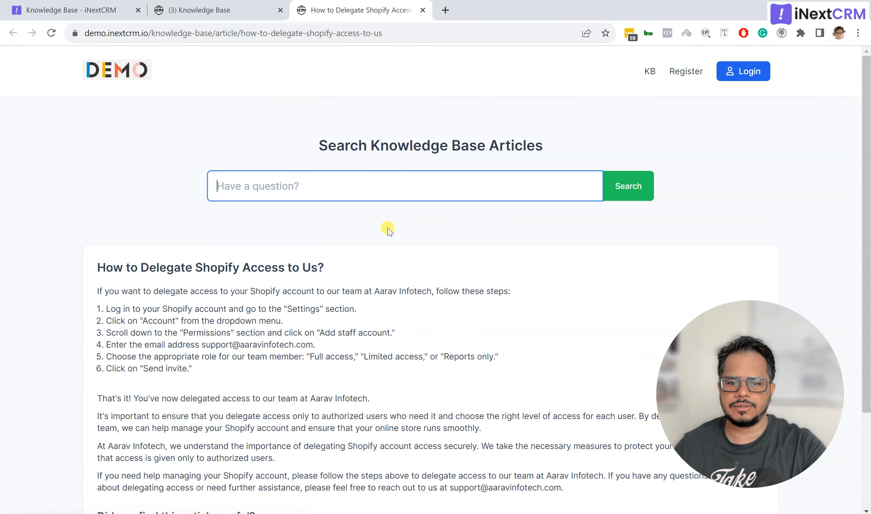
click(726, 202)
click(445, 193)
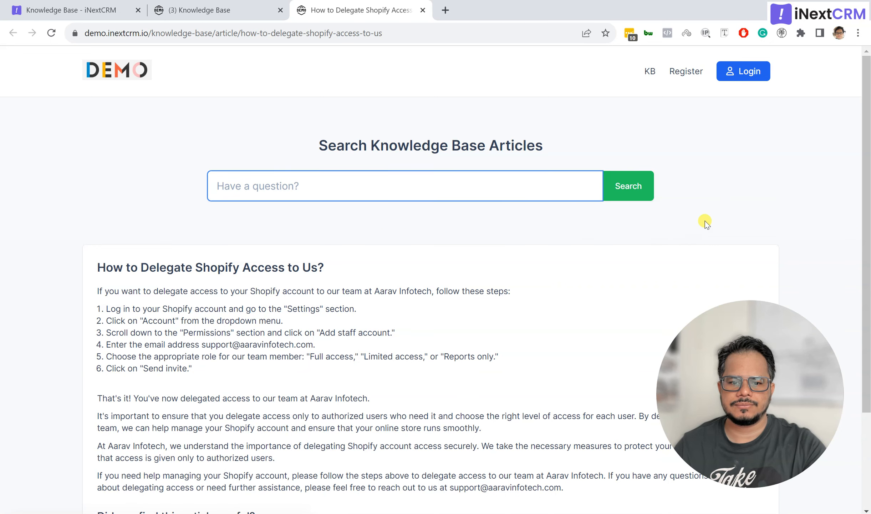
- Back in the admin knowledge base, move the Shopify access article into Group-A on the group board and return to the list view
click(192, 11)
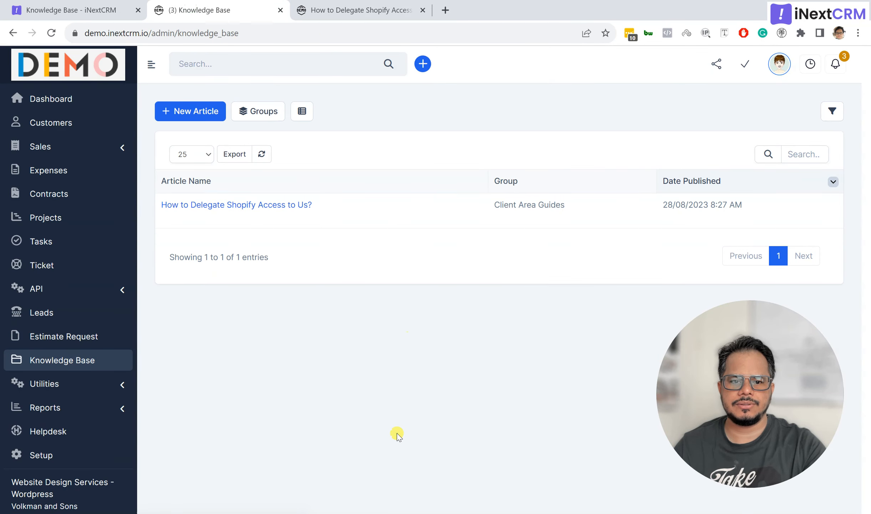
click(302, 113)
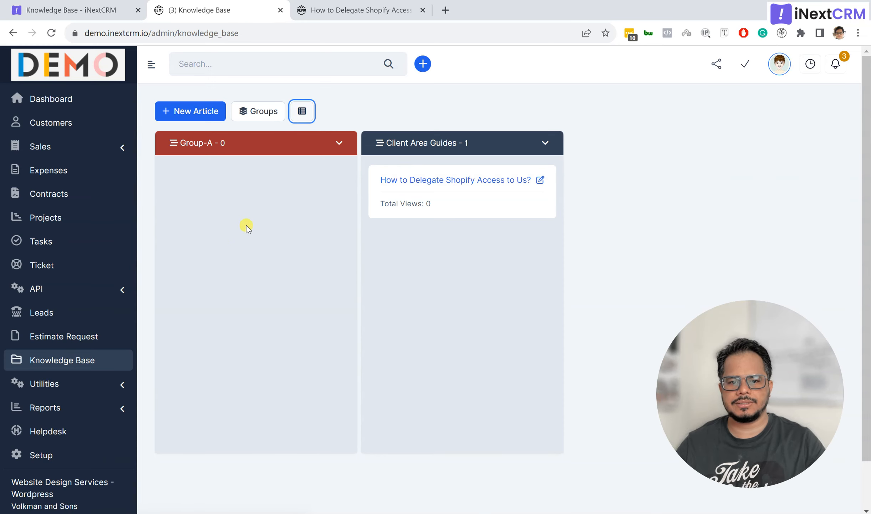
drag(411, 180, 232, 193)
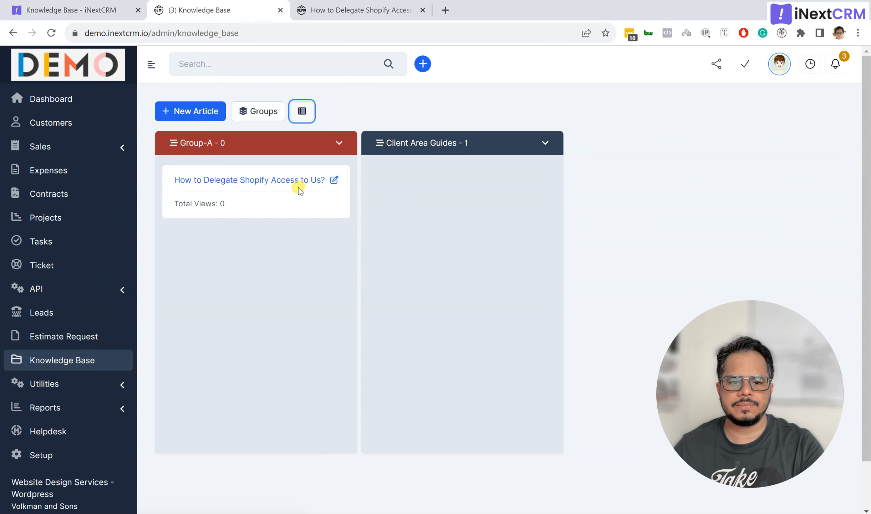
click(302, 111)
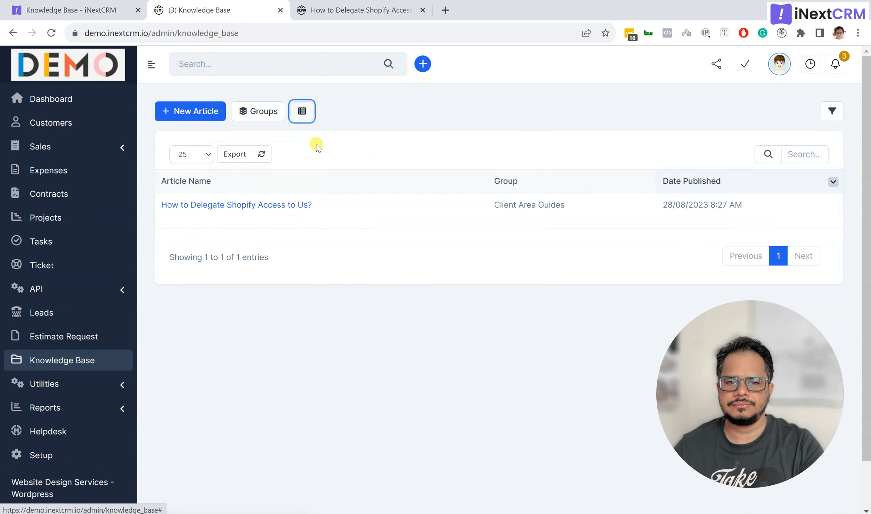
- Filter the knowledge base article list by Group-A
click(831, 112)
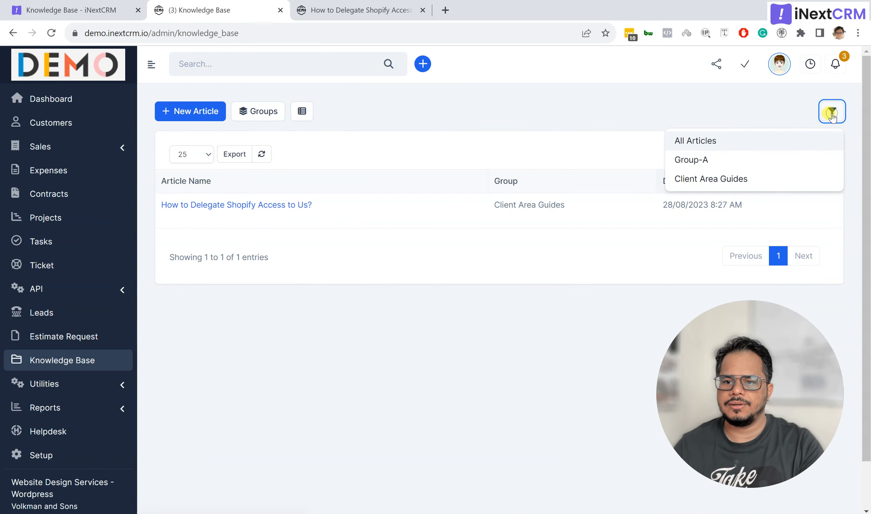
click(714, 164)
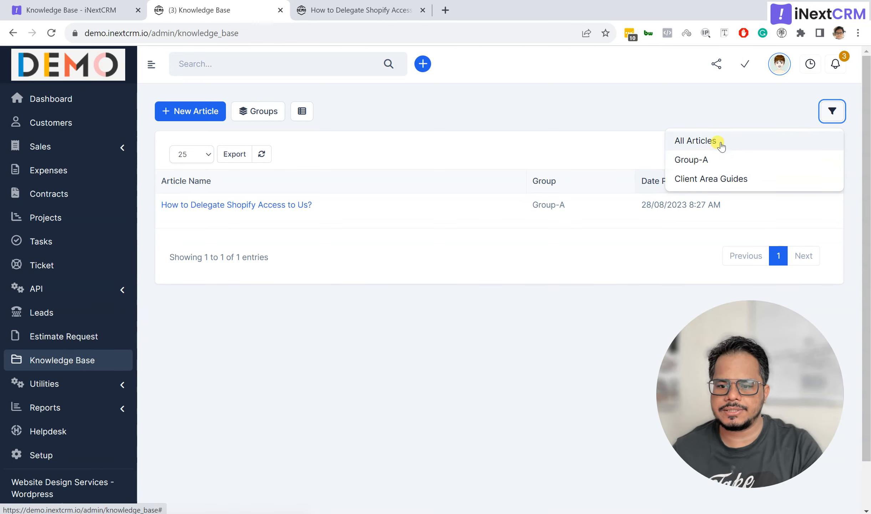
click(525, 109)
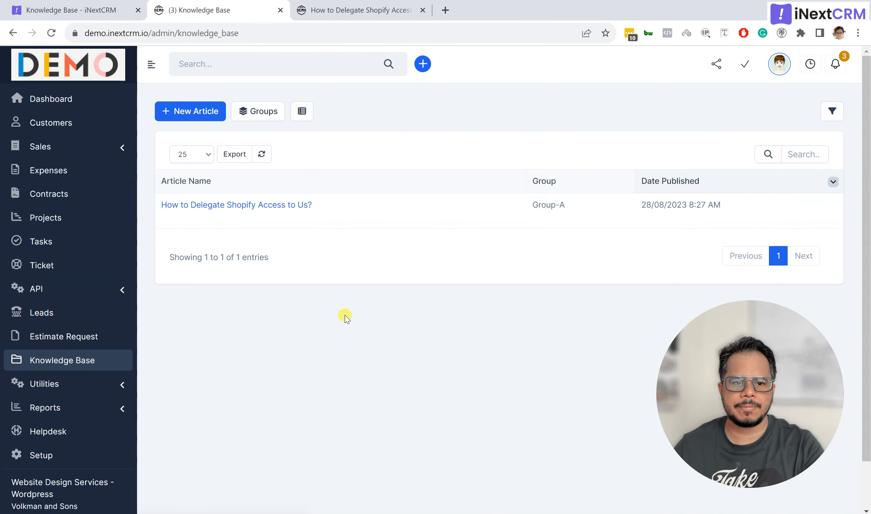